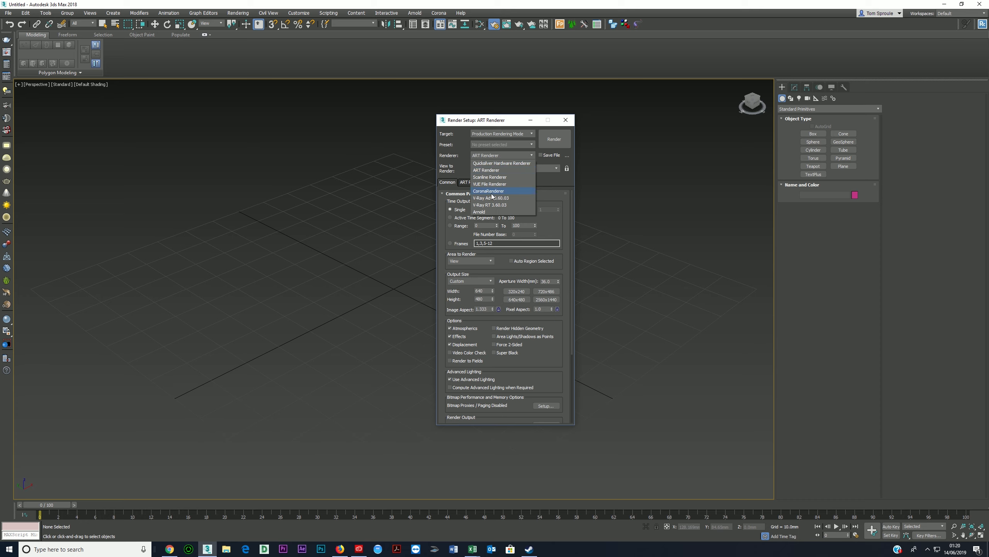
Set the renderer to V-Ray Adv 3.60.03 and open the list of render elements available to add.
click(490, 198)
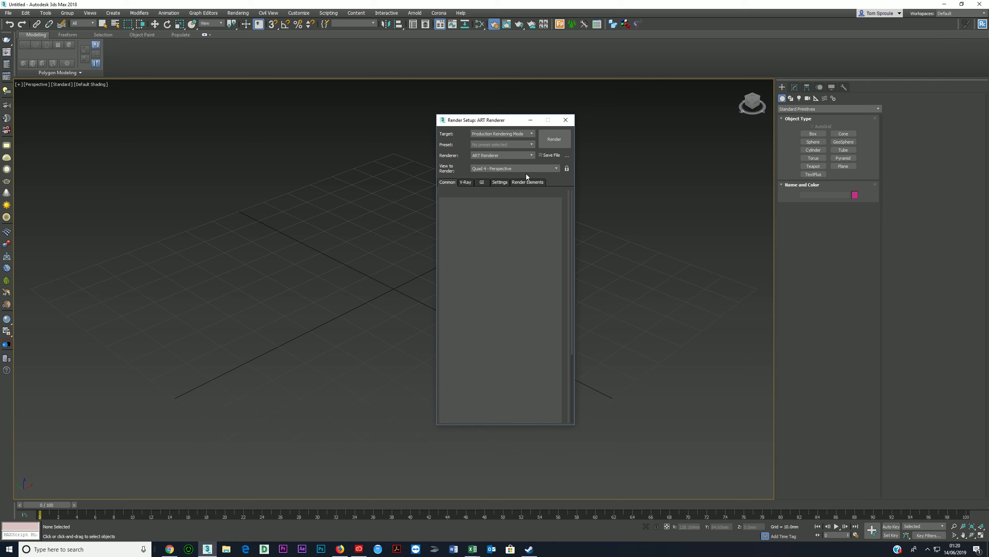
click(523, 182)
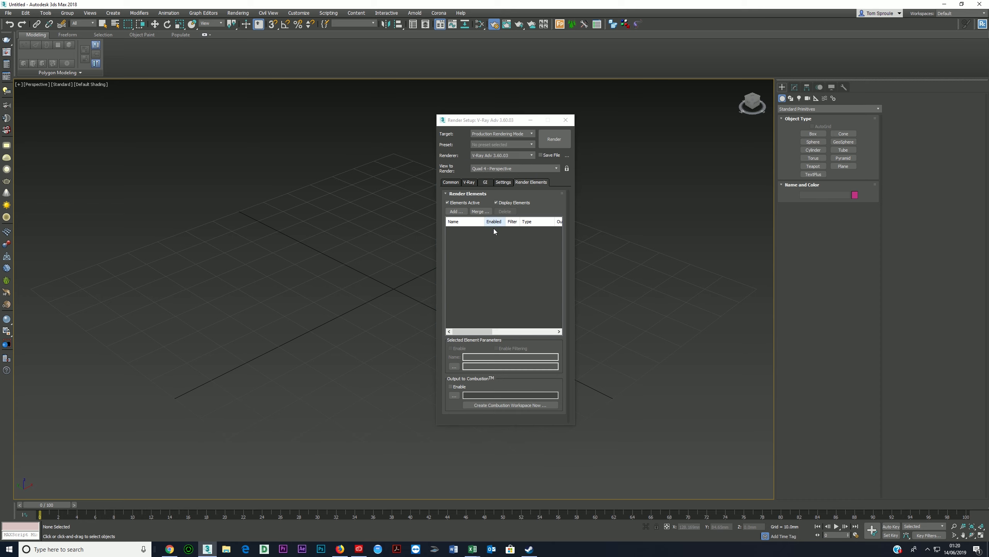
click(466, 212)
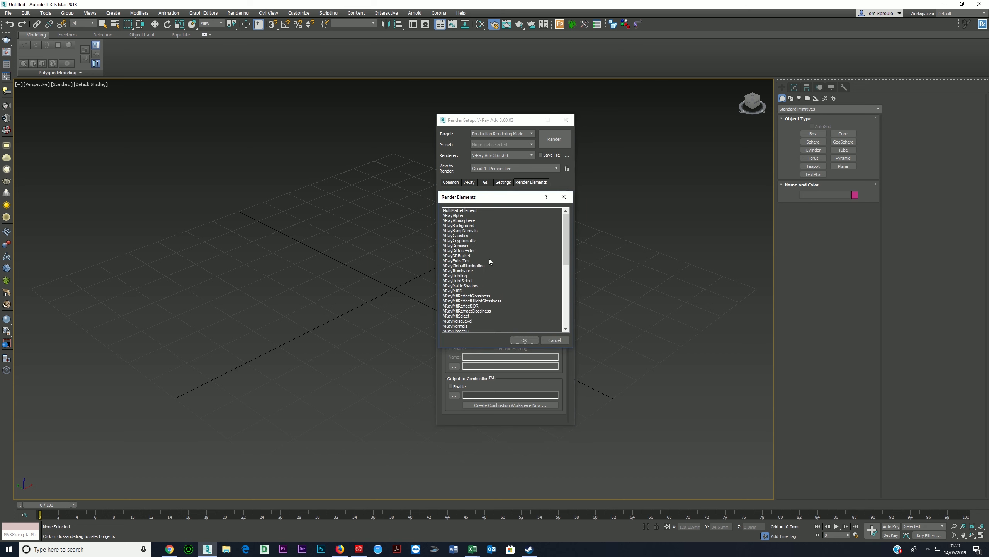
Select the VRayAtmosphere, VRayBackground, VRayCaustics, VRayGlobalIllumination, VRayLighting and VRayMtlID render elements.
click(466, 221)
ctrl+click(470, 225)
ctrl+click(470, 236)
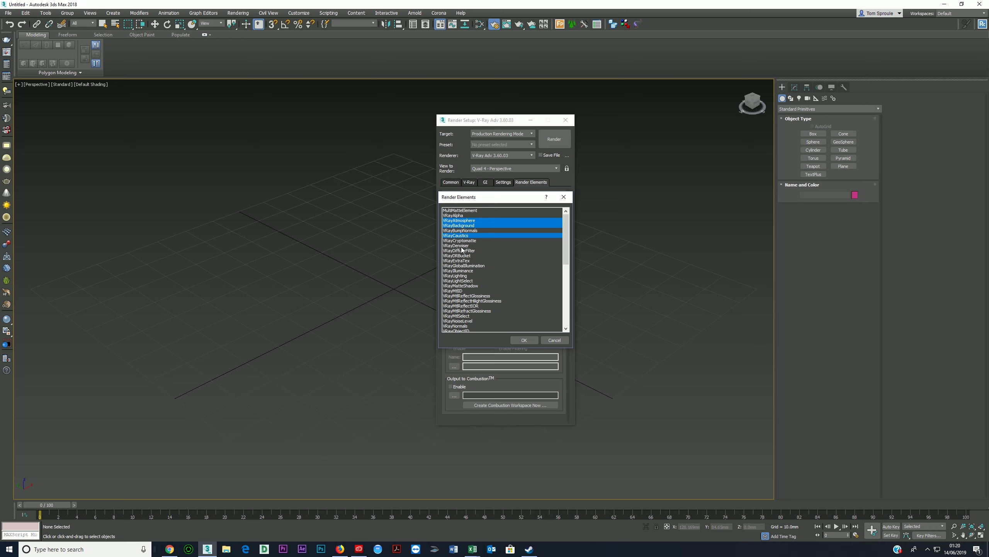
ctrl+click(463, 266)
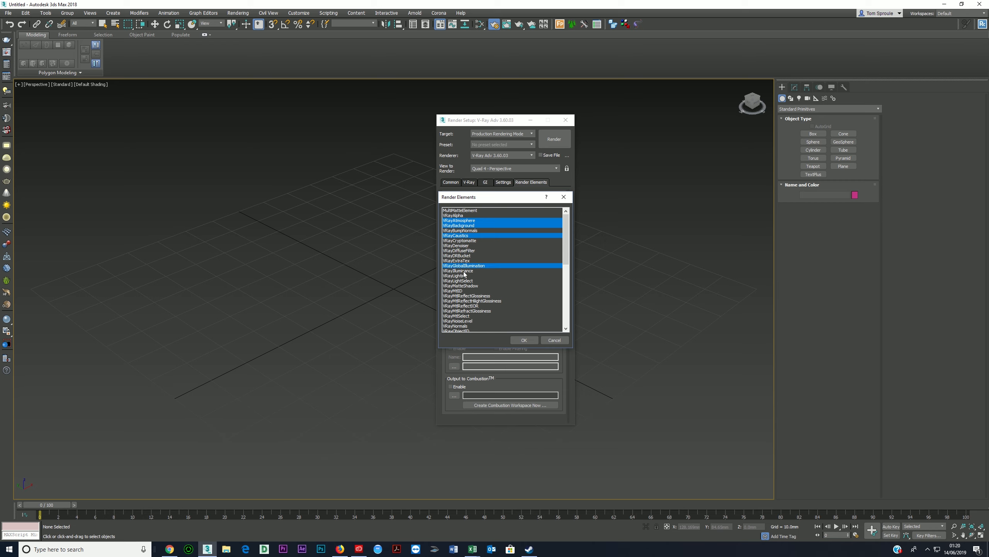
ctrl+click(464, 275)
ctrl+click(465, 290)
scroll(474, 276, down, 2)
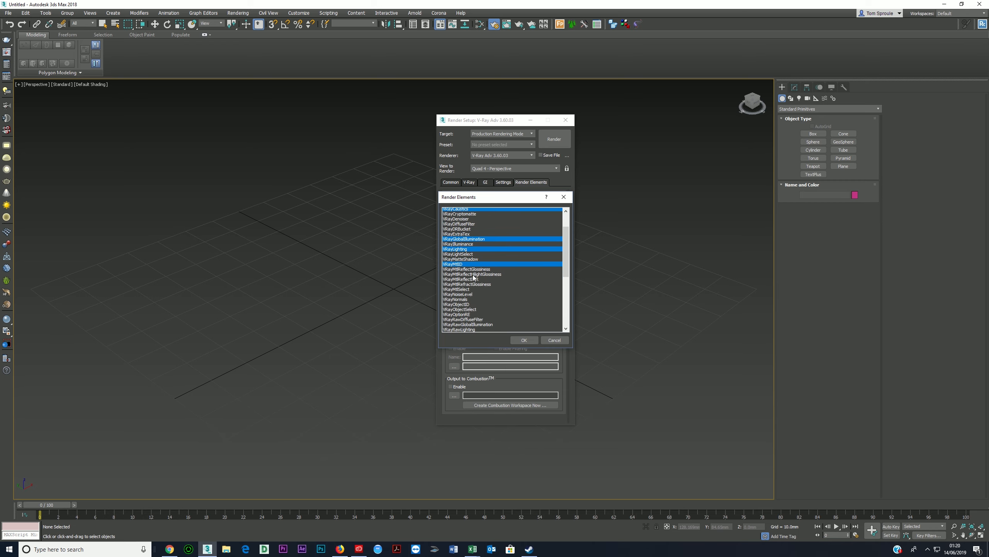
Include VRayObjectID, VRayReflection, VRayRefraction, VRayRenderID, VRaySpecular, VRaySSS2 and VRaySelfIllumination in the selection and add all the selected render elements.
click(464, 301)
scroll(464, 302, down, 4)
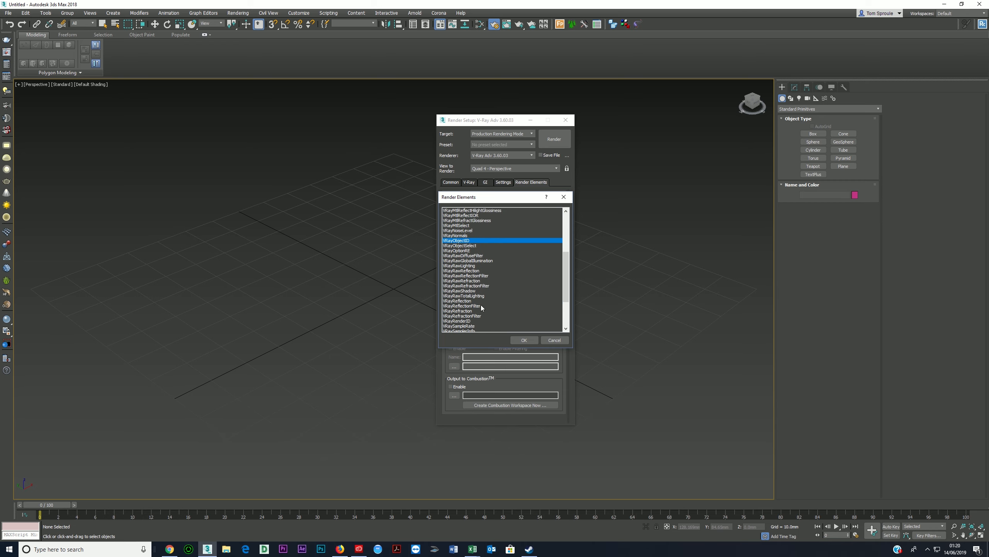
ctrl+click(465, 301)
ctrl+click(470, 311)
ctrl+click(473, 321)
scroll(490, 290, down, 4)
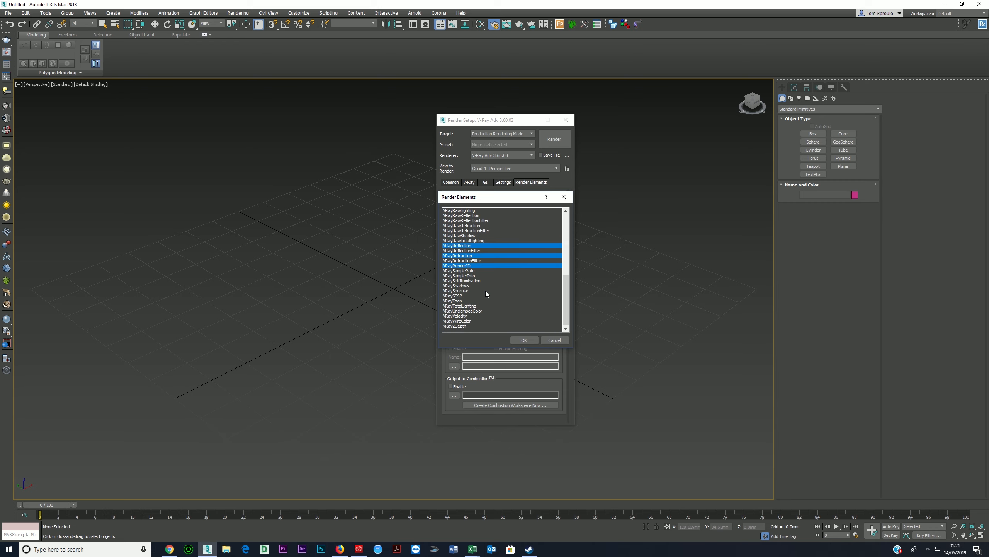
ctrl+click(460, 291)
ctrl+click(461, 295)
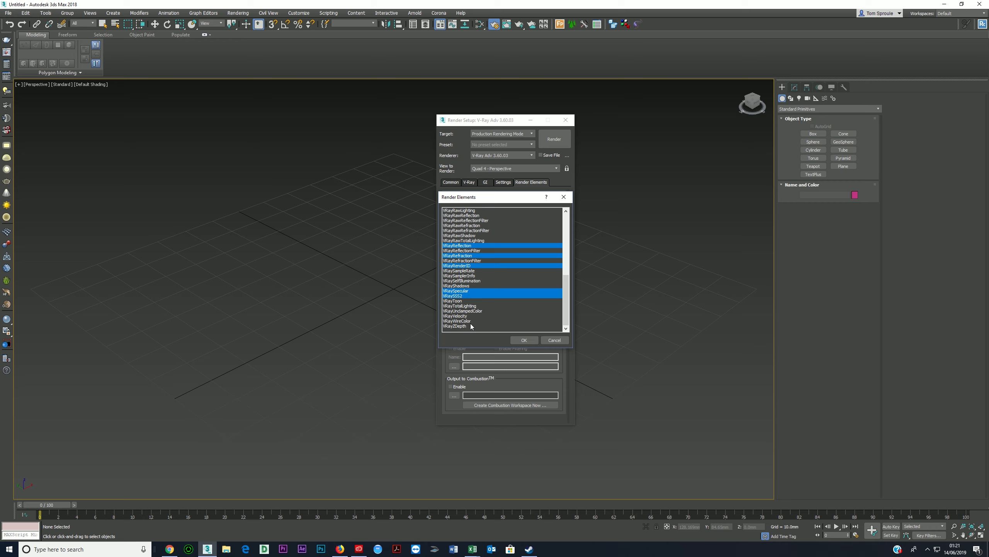
scroll(468, 293, up, 2)
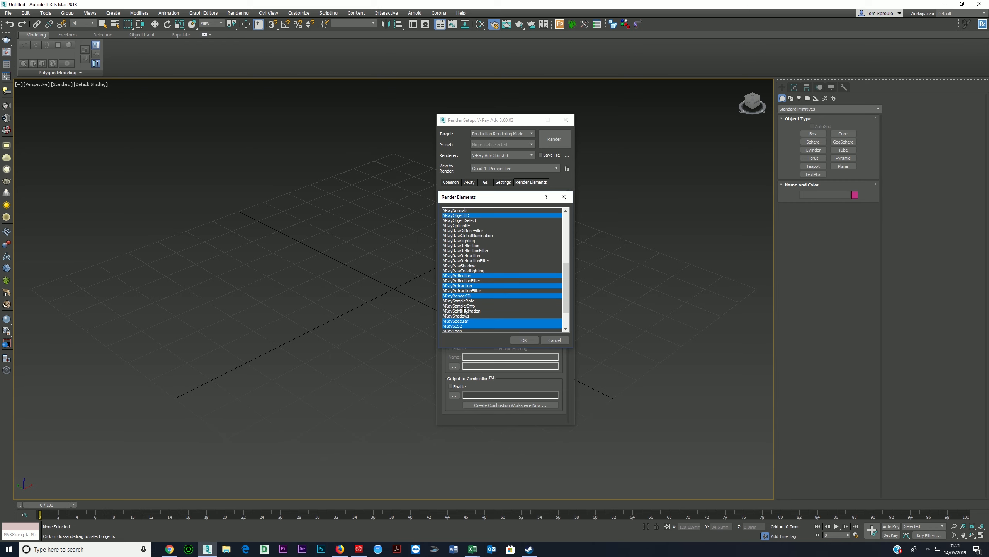
ctrl+click(469, 311)
scroll(466, 313, up, 1)
scroll(466, 313, up, 5)
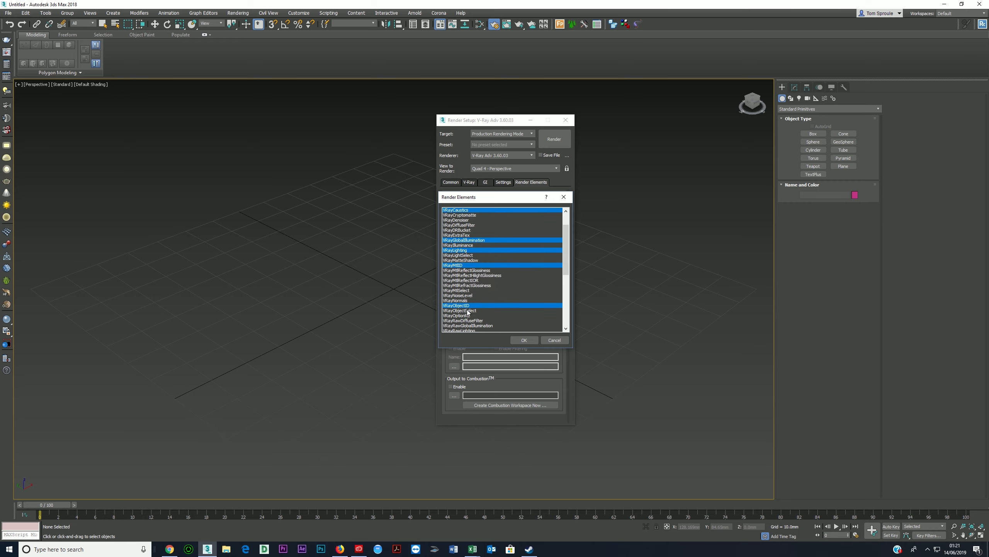
scroll(469, 308, up, 2)
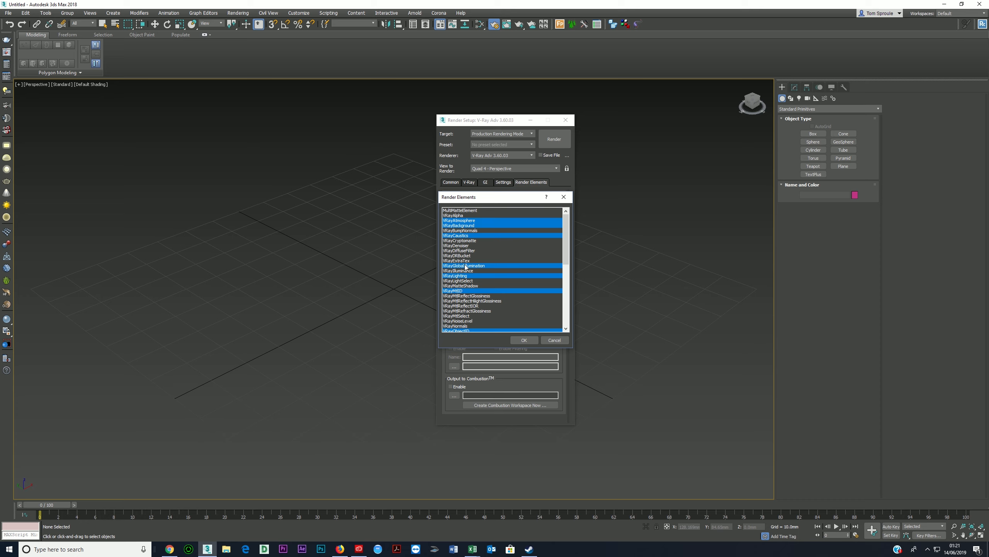
click(524, 339)
Add two VRayExtraTex render elements to the list.
click(456, 212)
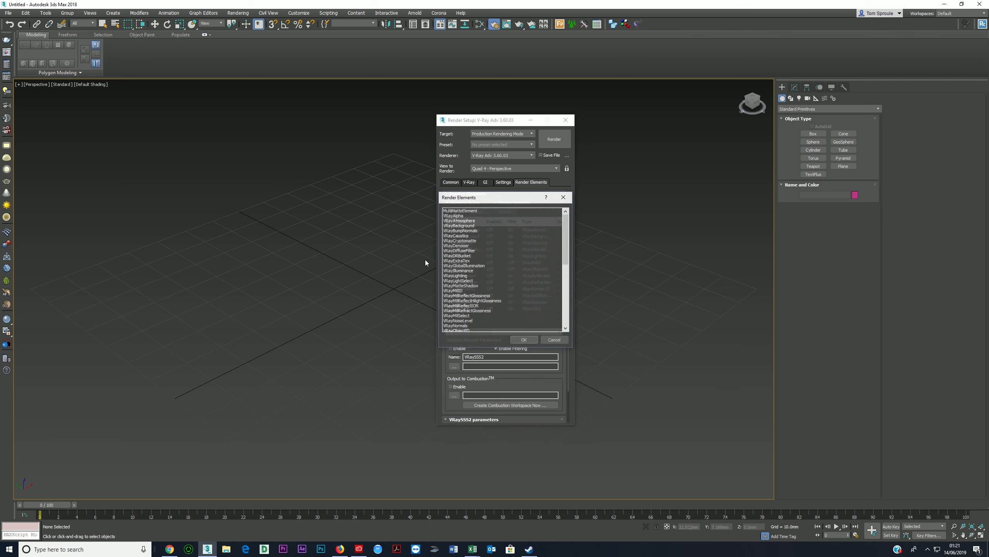
double_click(462, 260)
click(456, 212)
double_click(460, 262)
Rename the two extra texture elements VRayExtraTex 100 and VRayExtraTex 300.
click(457, 315)
click(499, 358)
text(100)
click(461, 322)
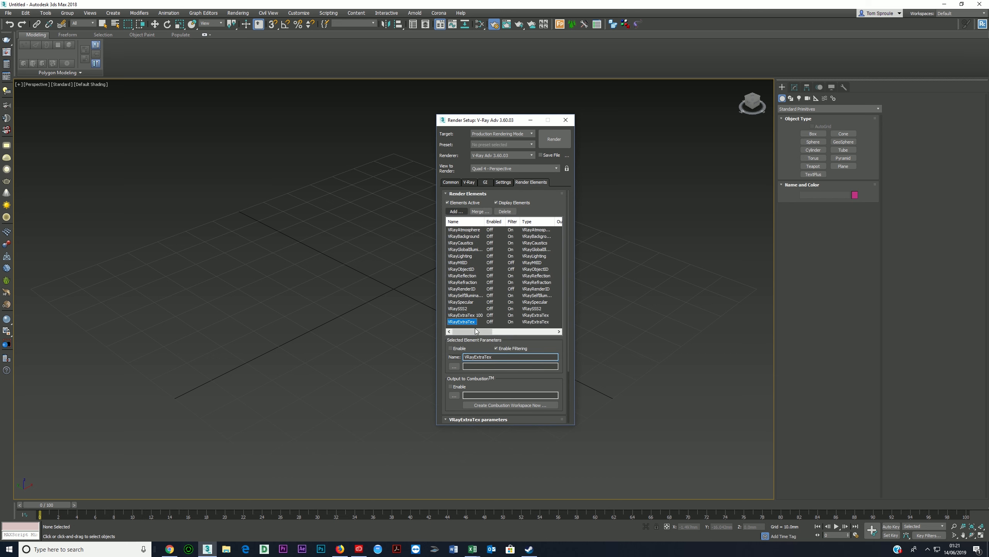
click(500, 357)
text(300)
Open the Slate Material Editor and create a VRayDirt map in the node view.
click(480, 24)
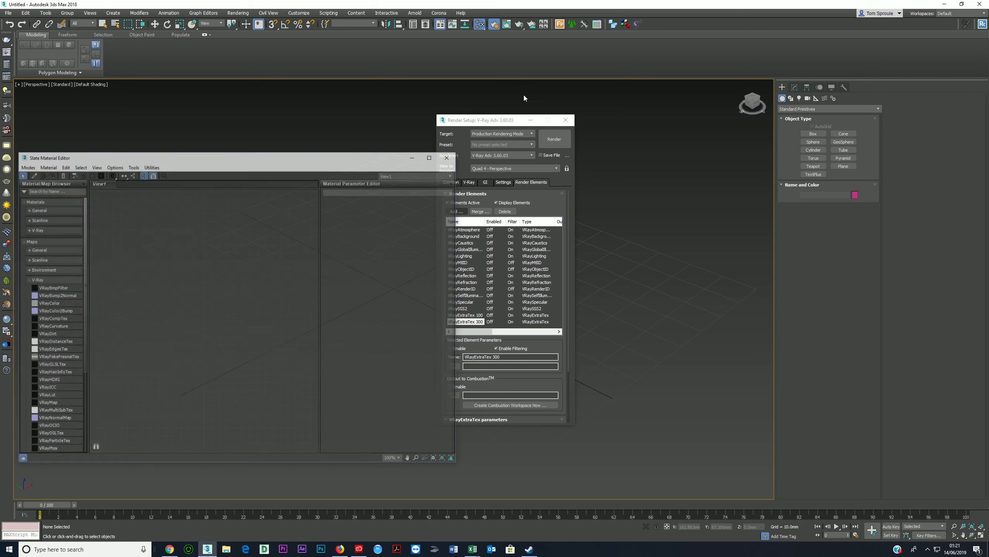
click(36, 231)
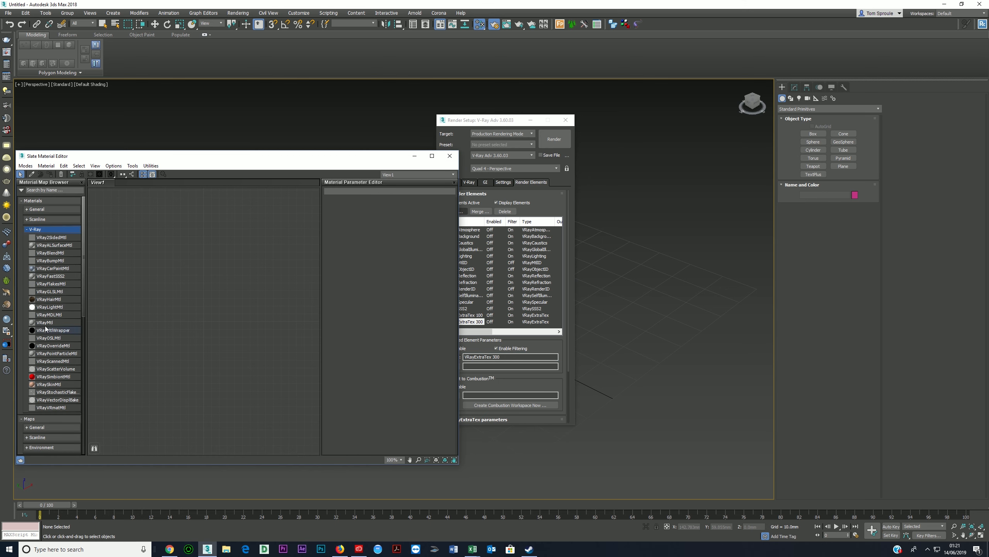
click(38, 230)
click(46, 335)
double_click(46, 335)
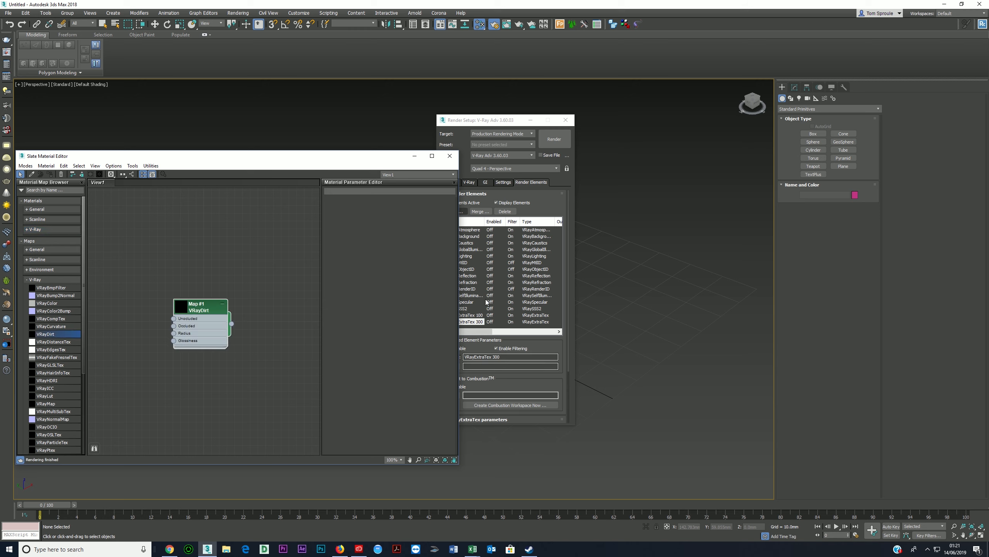
Assign the VRayDirt map as an instance to the texture of the VRayExtraTex 100 element.
click(470, 316)
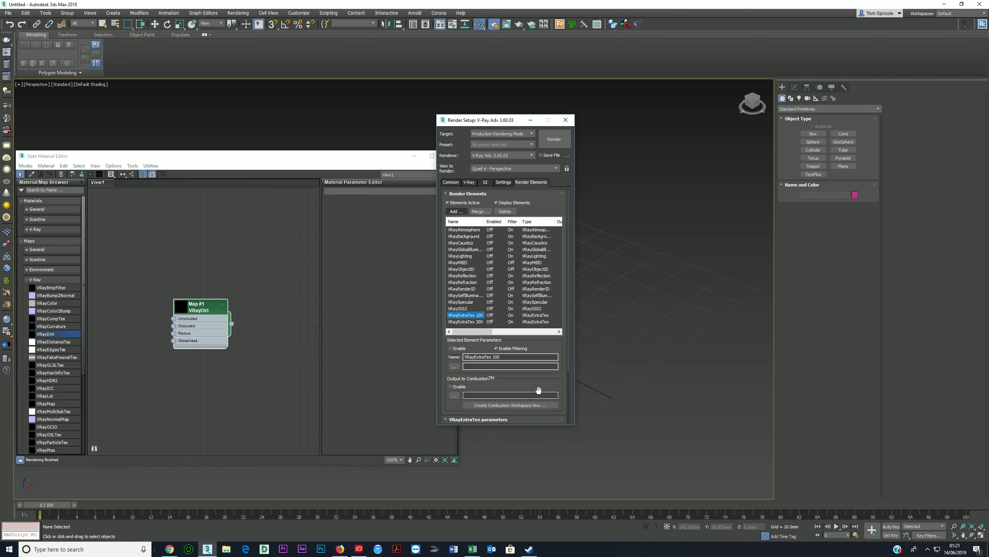
scroll(537, 389, down, 3)
drag(231, 323, 509, 385)
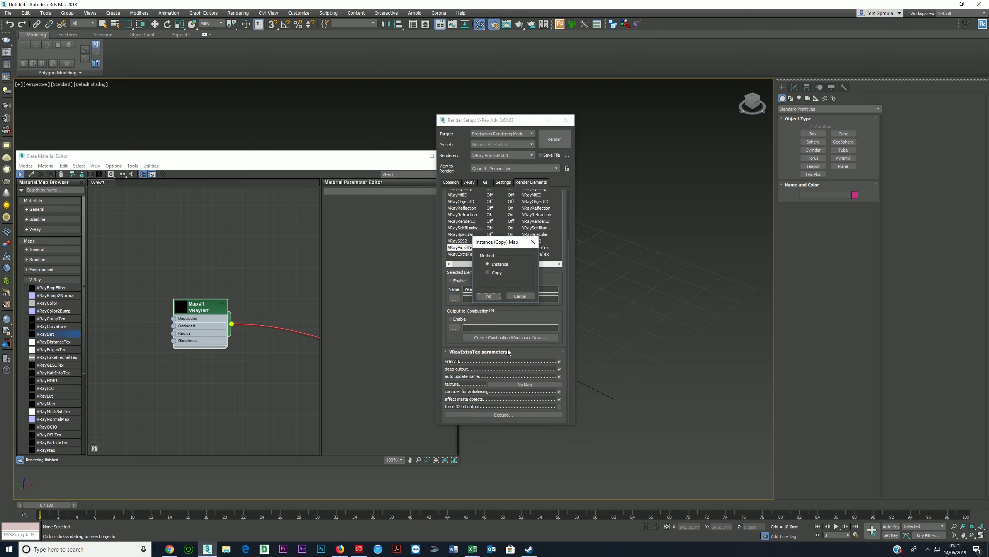
click(488, 296)
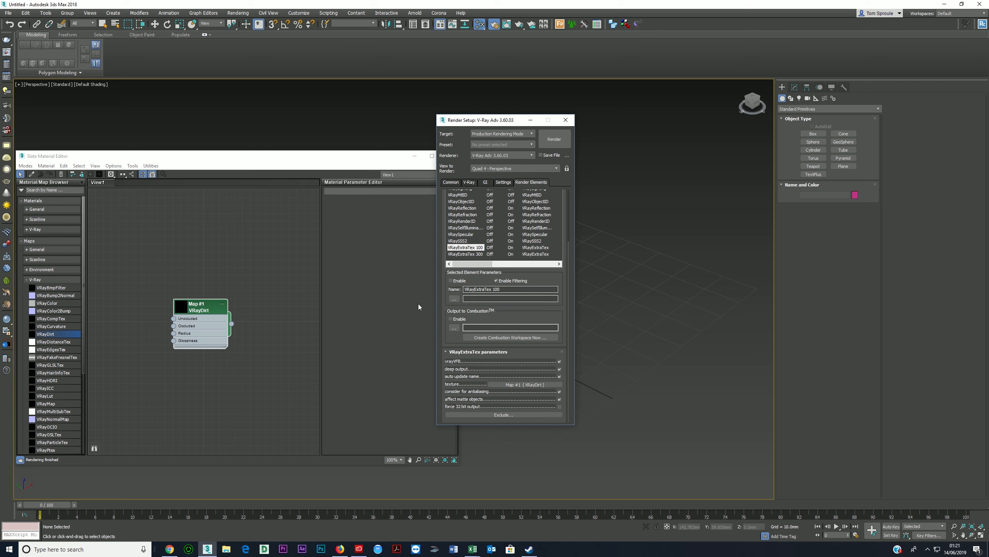
Set the radius of the first VRayDirt map to 100 mm.
click(195, 319)
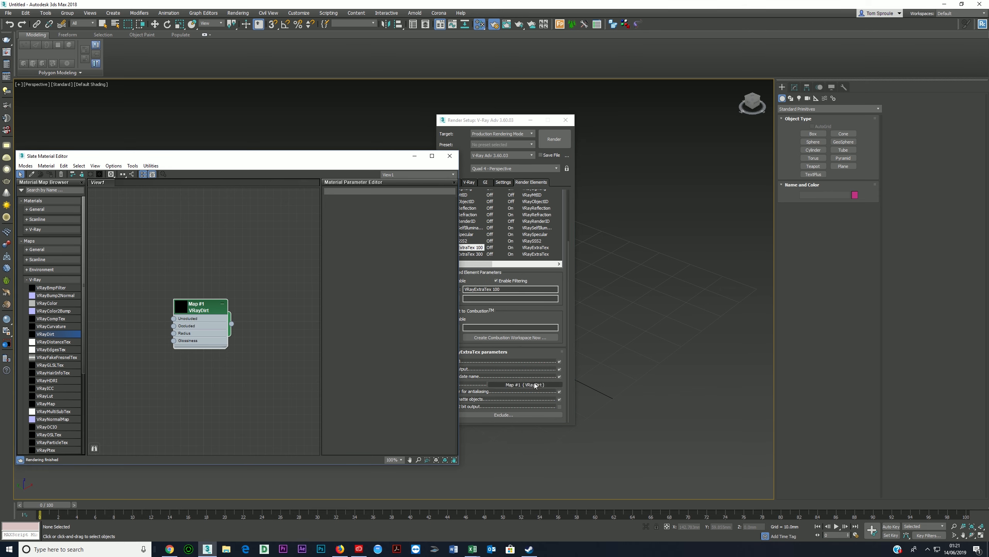
double_click(196, 325)
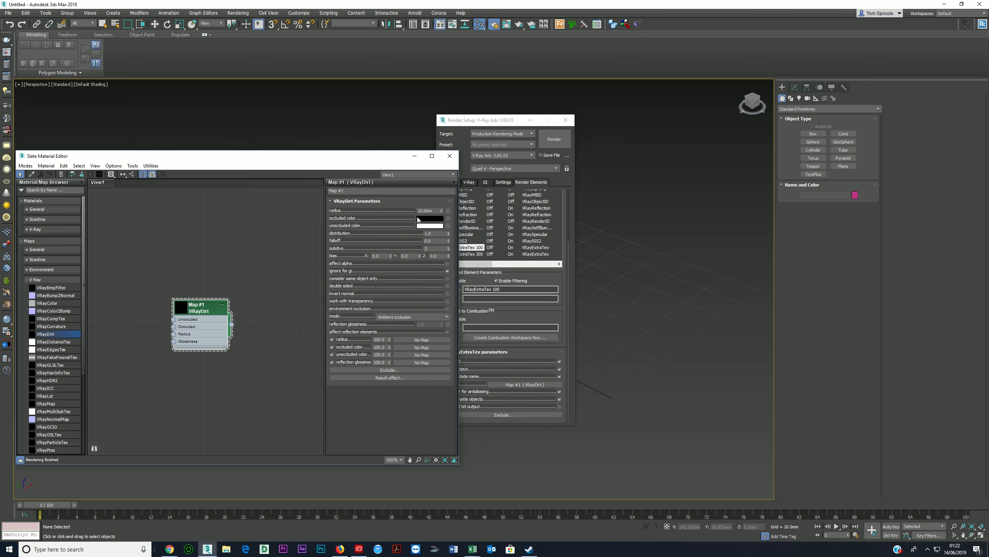
double_click(435, 211)
text(100)
key(Return)
Select the VRayExtraTex 300 element and create a second VRayDirt map with a radius of 300 mm.
click(474, 254)
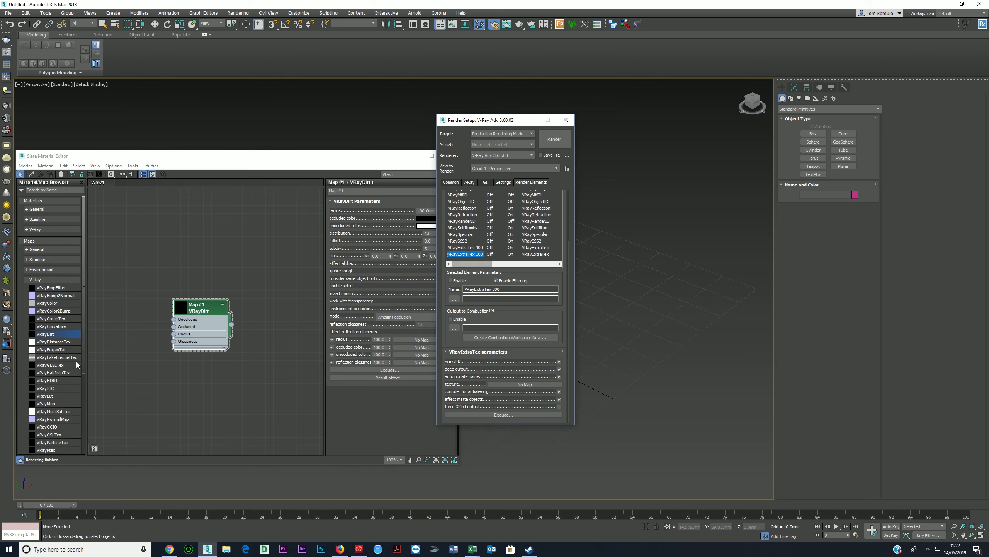
drag(45, 333, 212, 391)
click(209, 393)
click(426, 212)
text(300)
key(Return)
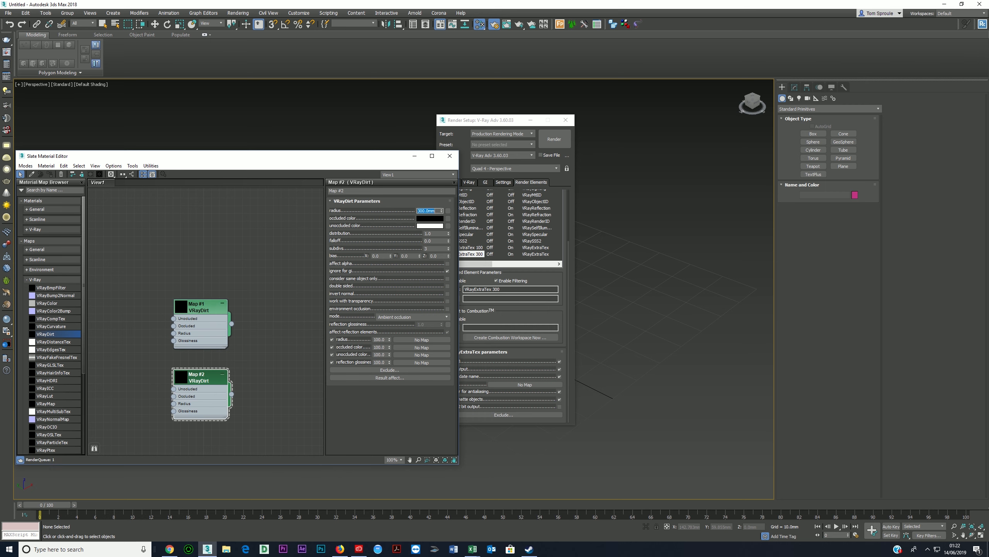
Assign the second VRayDirt map as an instance to the VRayExtraTex 300 texture and close the material editor.
drag(232, 395, 518, 384)
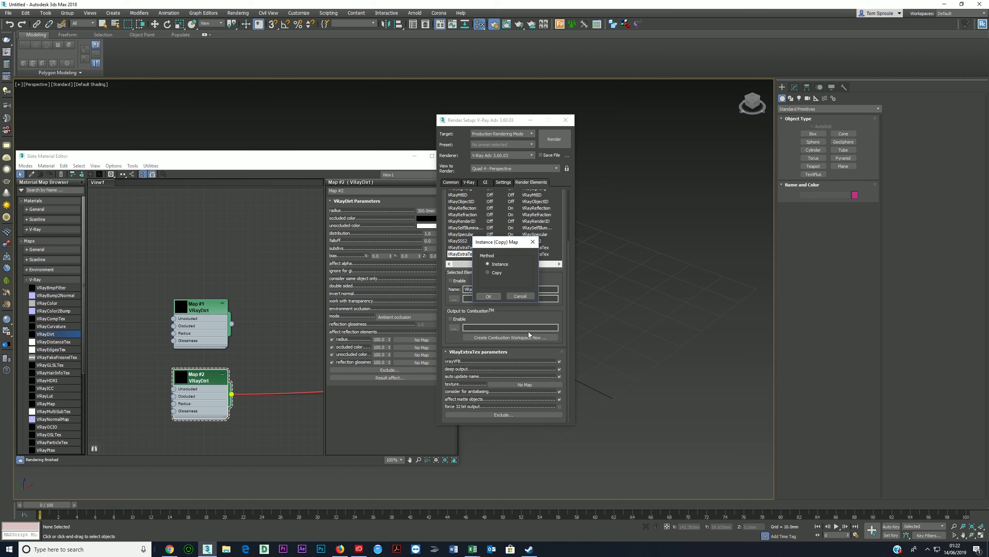
click(488, 296)
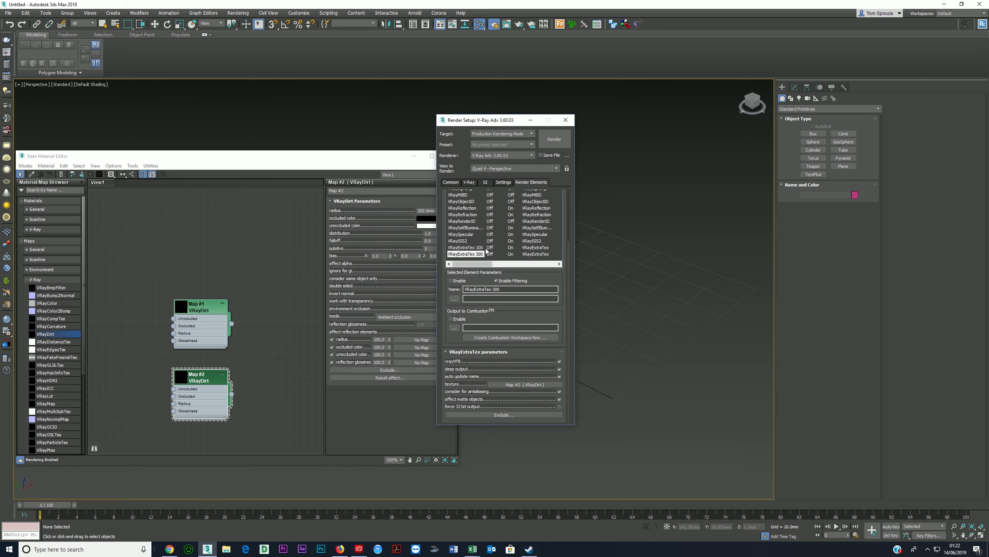
click(398, 171)
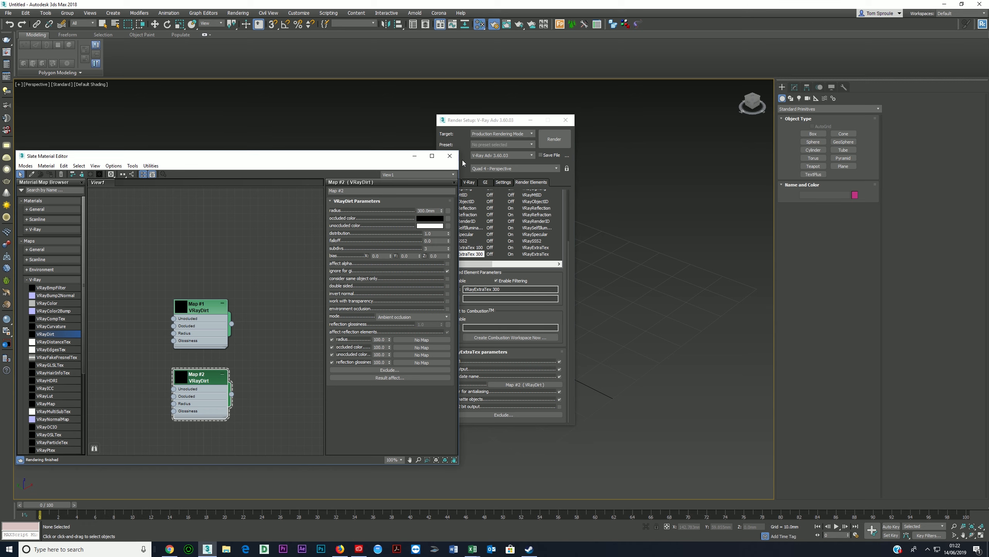
click(452, 158)
click(487, 124)
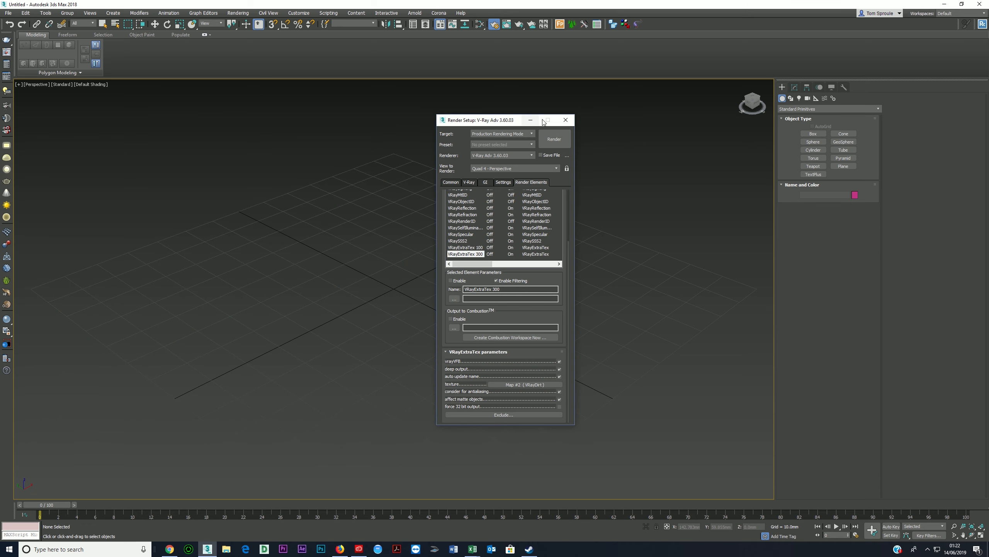
Enable saving servers in the scene in the V-Ray distributed rendering settings.
click(502, 182)
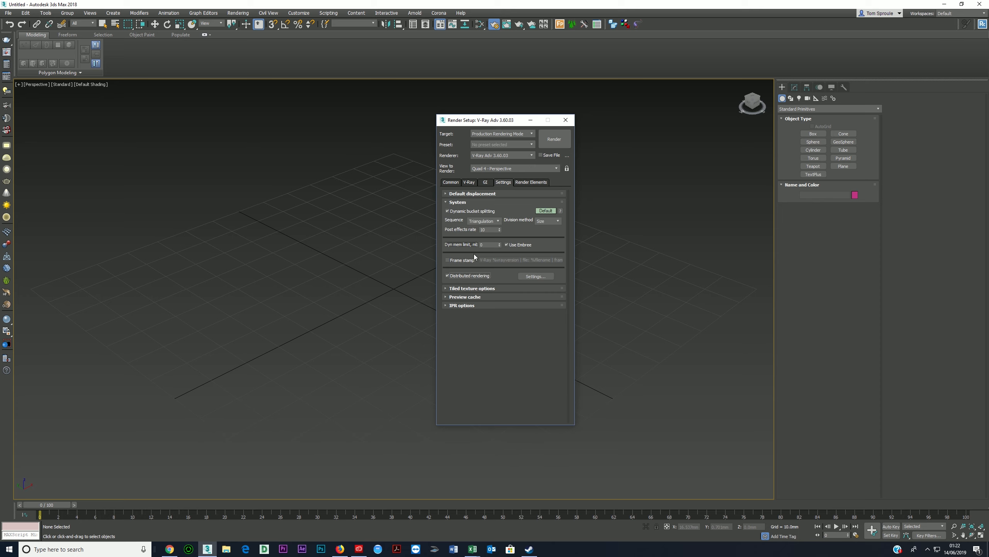
click(536, 276)
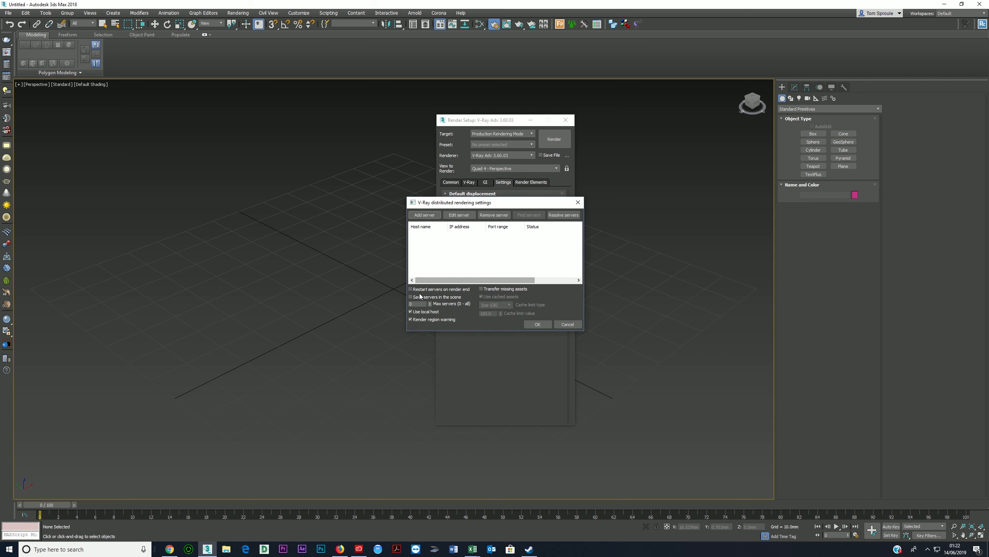
click(413, 298)
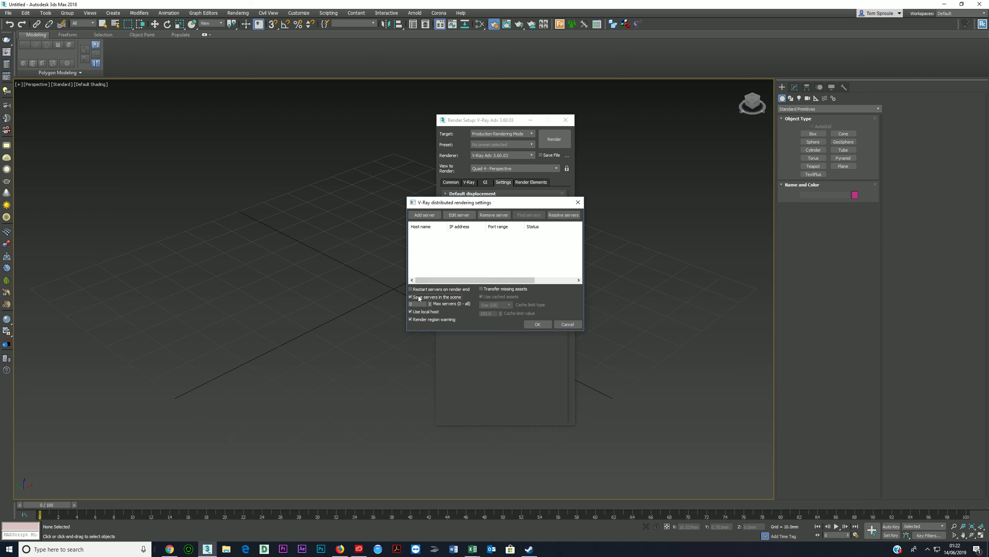
click(537, 324)
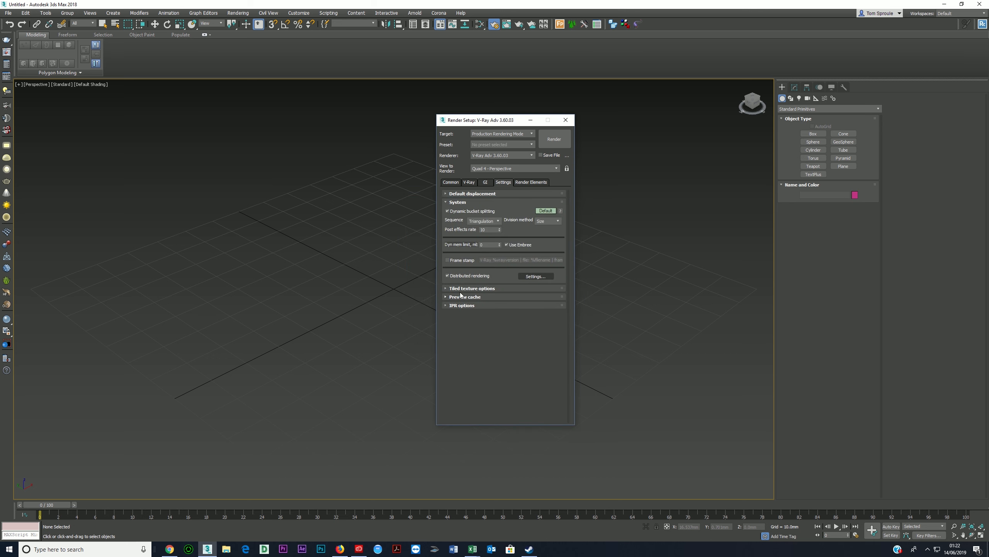
Keep Brute force as the primary GI engine and change the light cache subdivs.
click(485, 183)
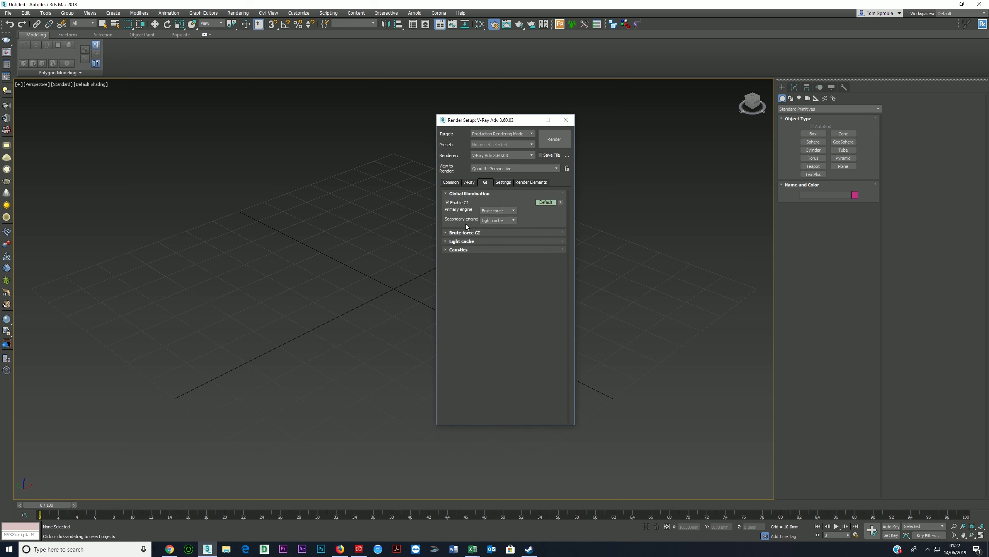
click(500, 211)
click(472, 241)
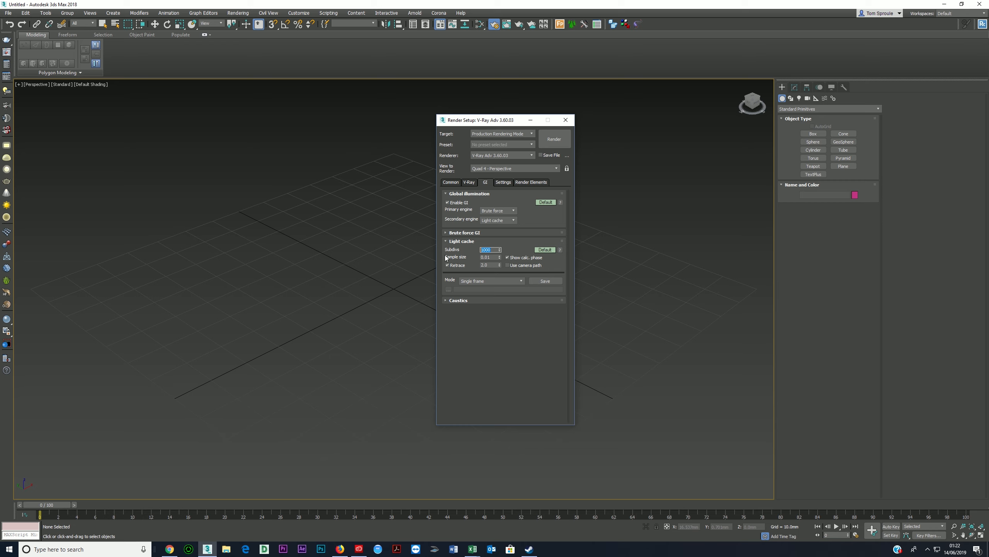
text(2)
Change the V-Ray image sampler type to Bucket and set the bucket width to 24.
click(472, 182)
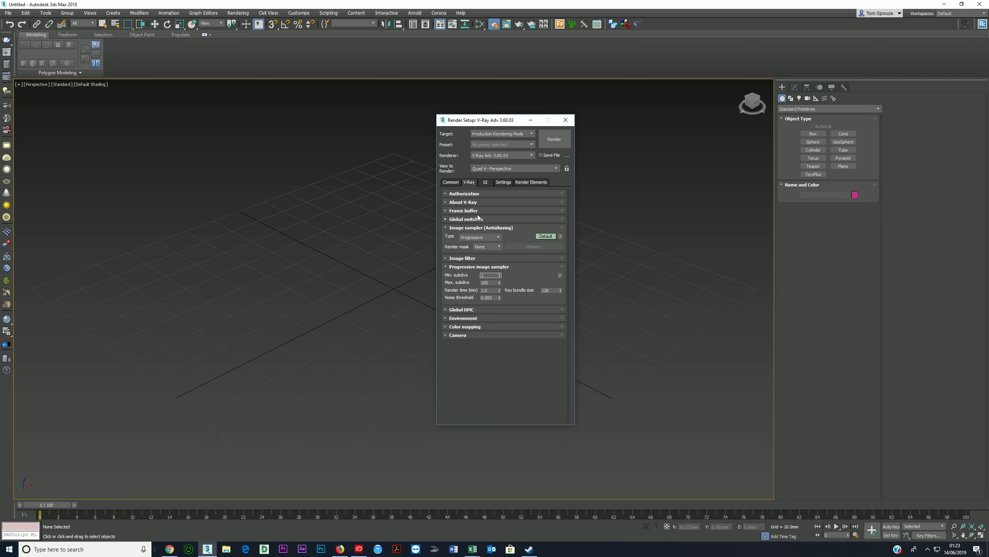
click(483, 237)
click(480, 244)
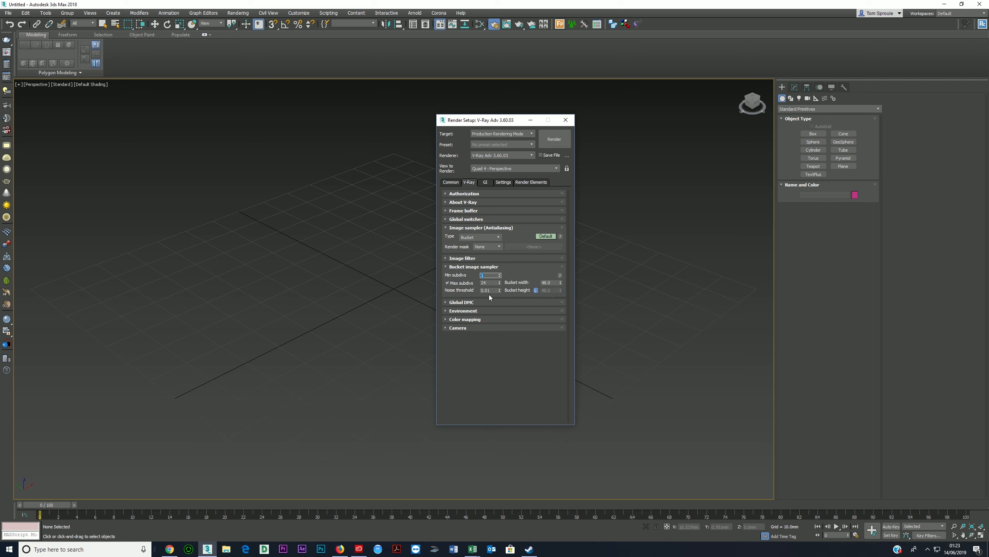
click(555, 283)
text(24)
key(Return)
click(552, 283)
Review the V-Ray global switches, environment, color mapping and frame buffer settings.
click(461, 220)
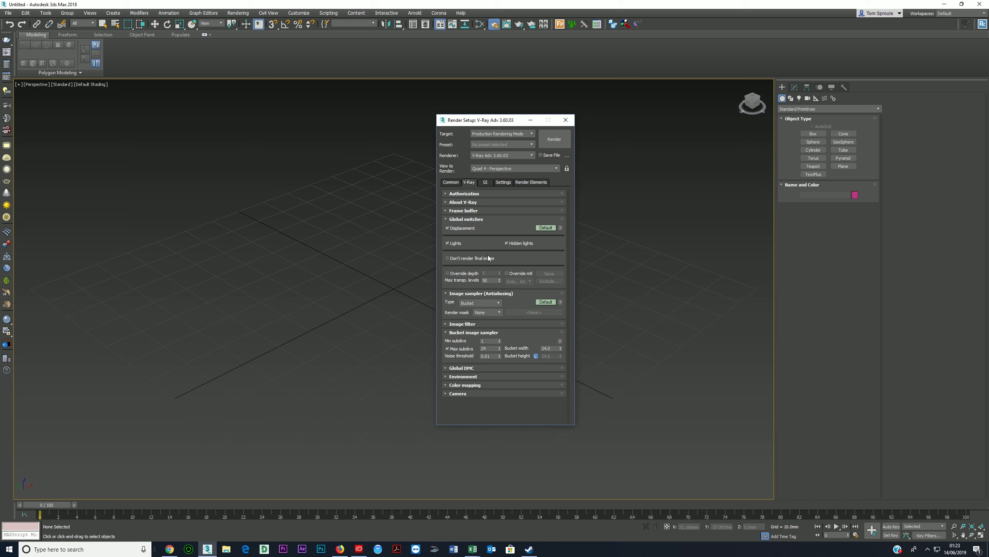
click(464, 376)
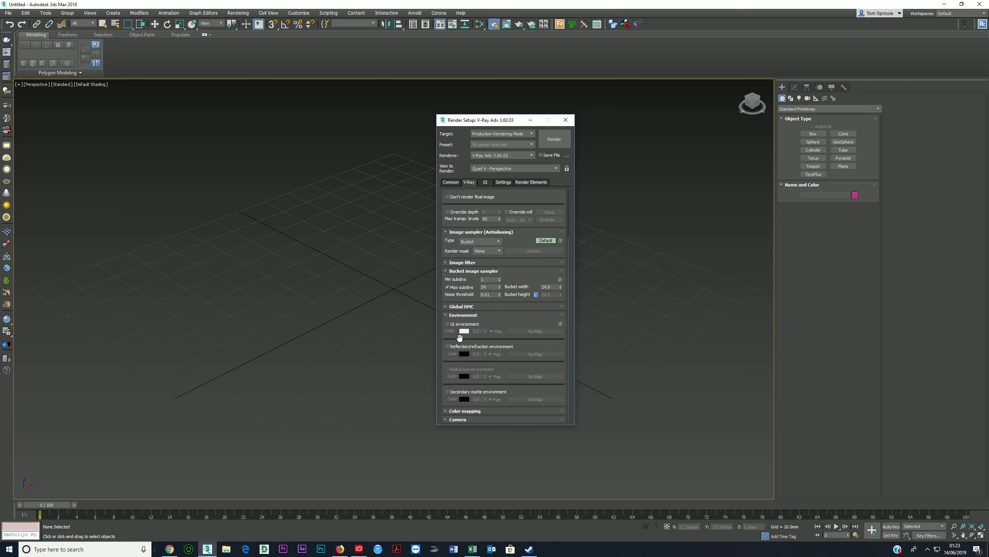
click(463, 315)
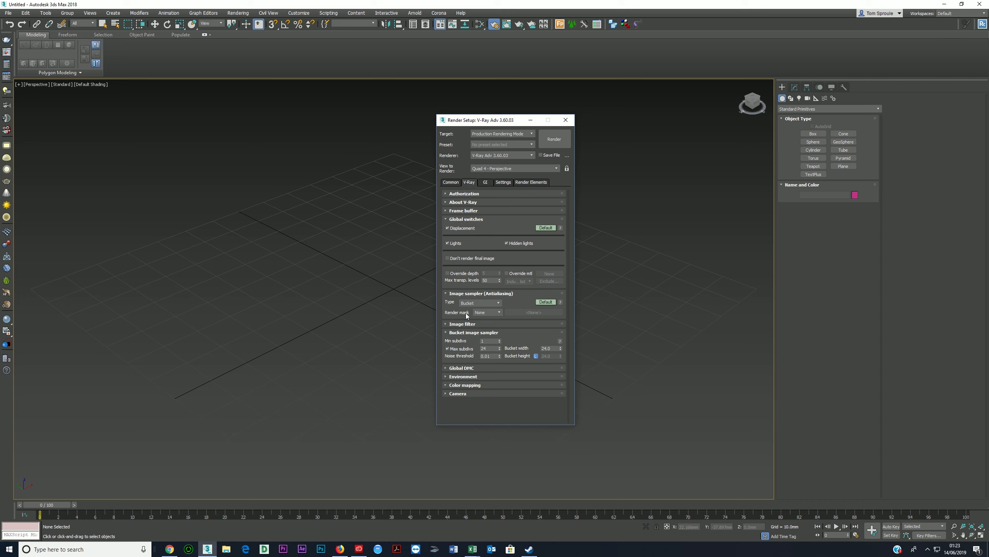
click(462, 385)
click(477, 394)
click(476, 386)
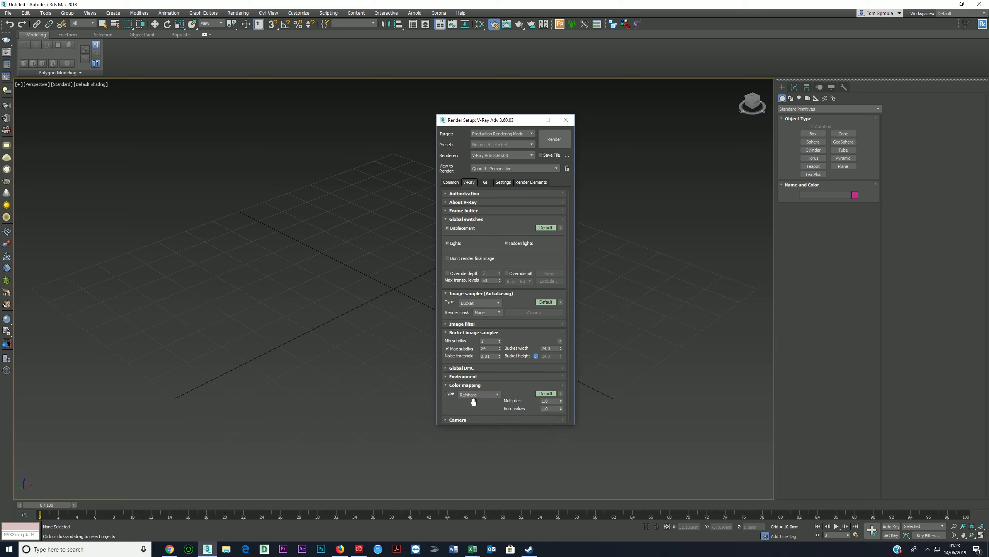
click(476, 385)
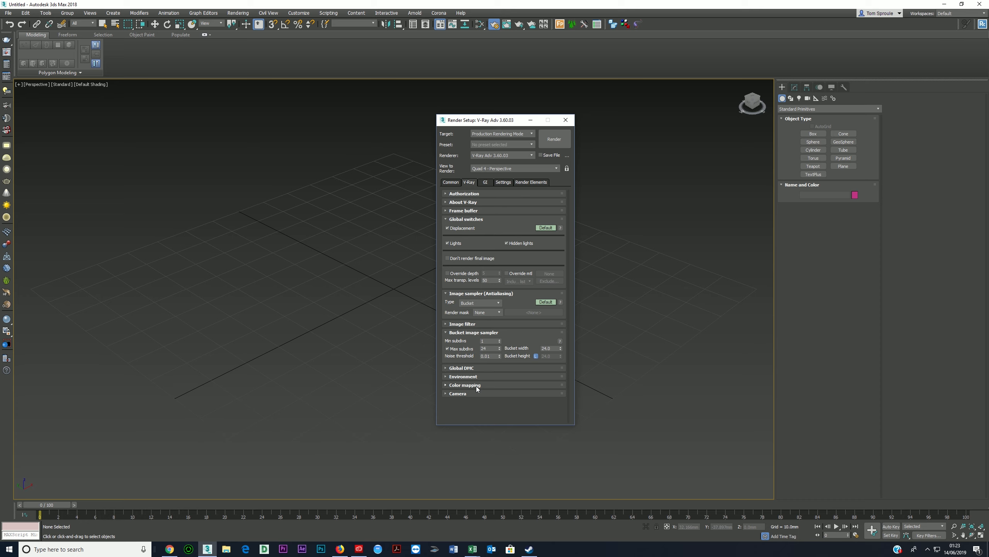
click(453, 211)
click(453, 211)
Set the render output size to the HDTV (video) preset at 1920 x 1080 and close the render setup.
click(446, 181)
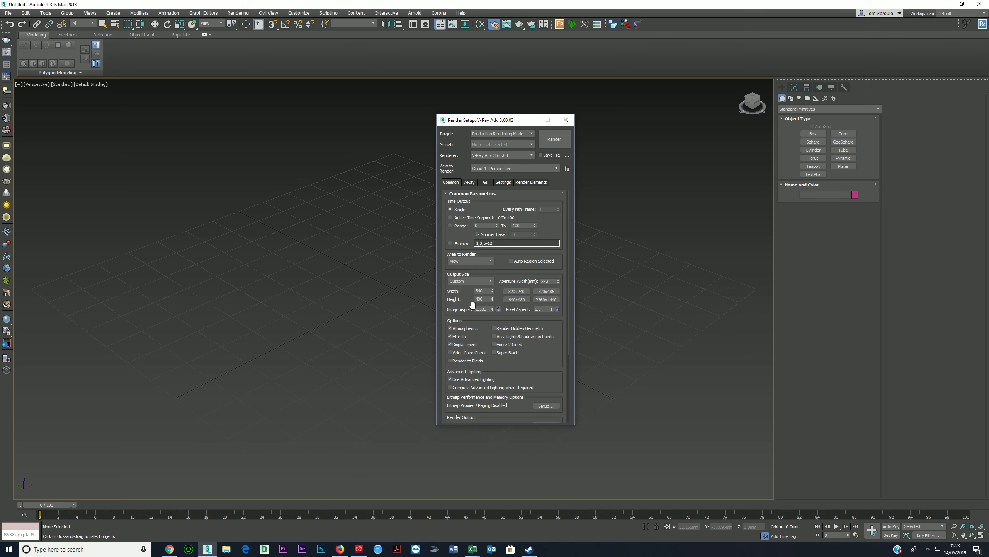
click(462, 263)
click(464, 263)
click(467, 281)
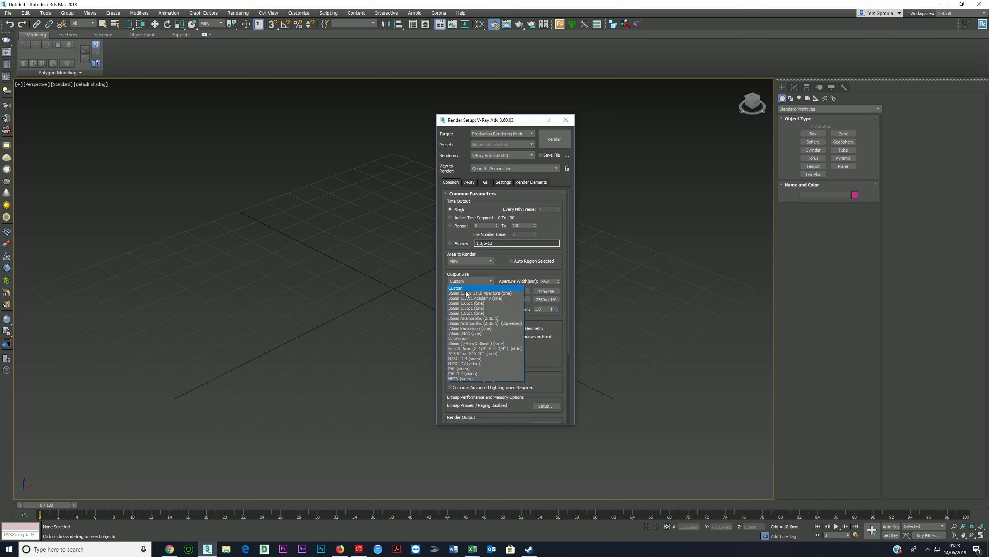
click(460, 379)
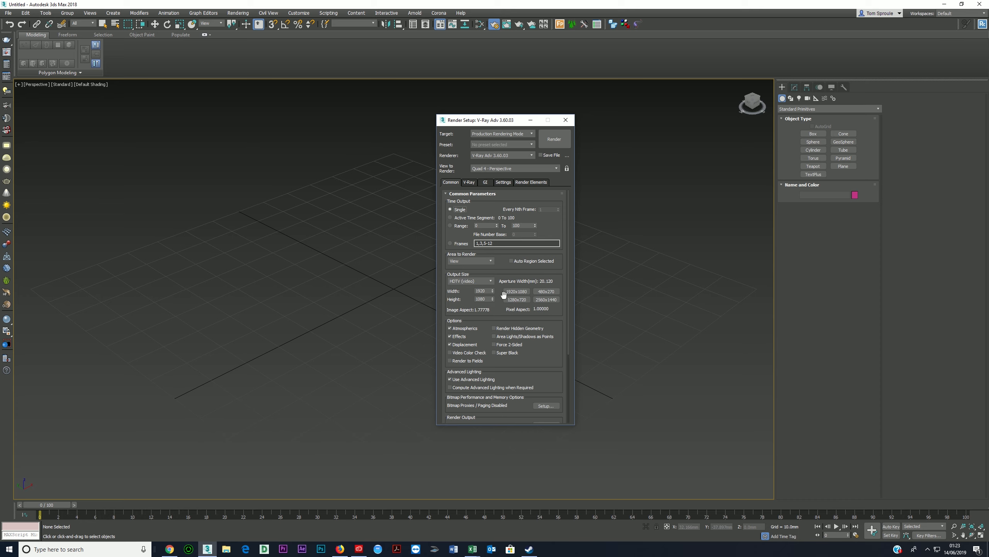
double_click(483, 291)
drag(505, 360, 506, 217)
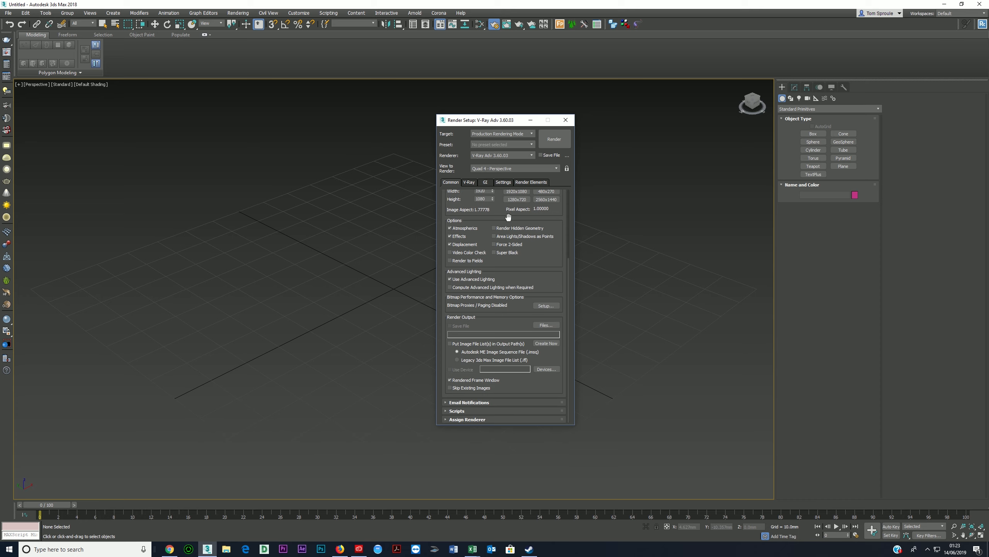
drag(509, 265, 525, 488)
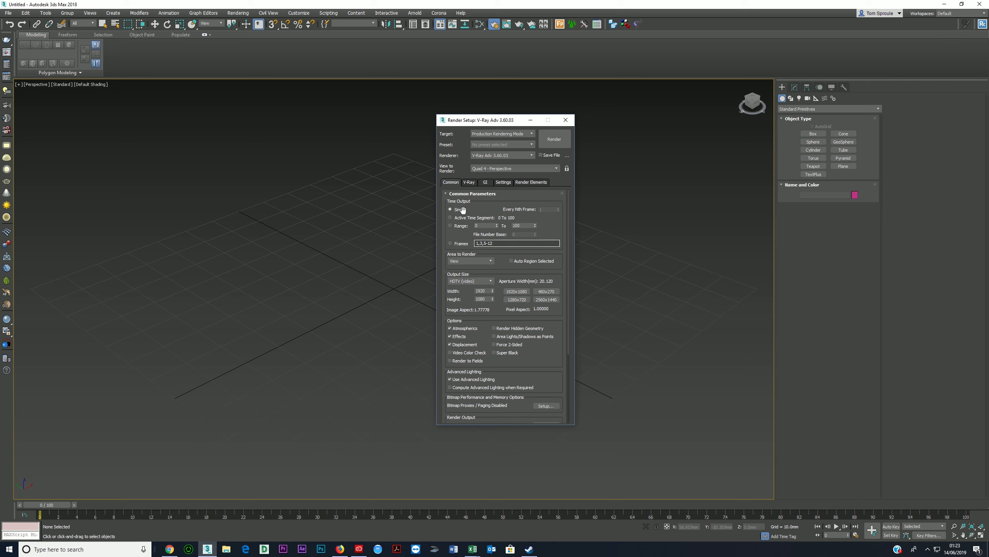
click(565, 121)
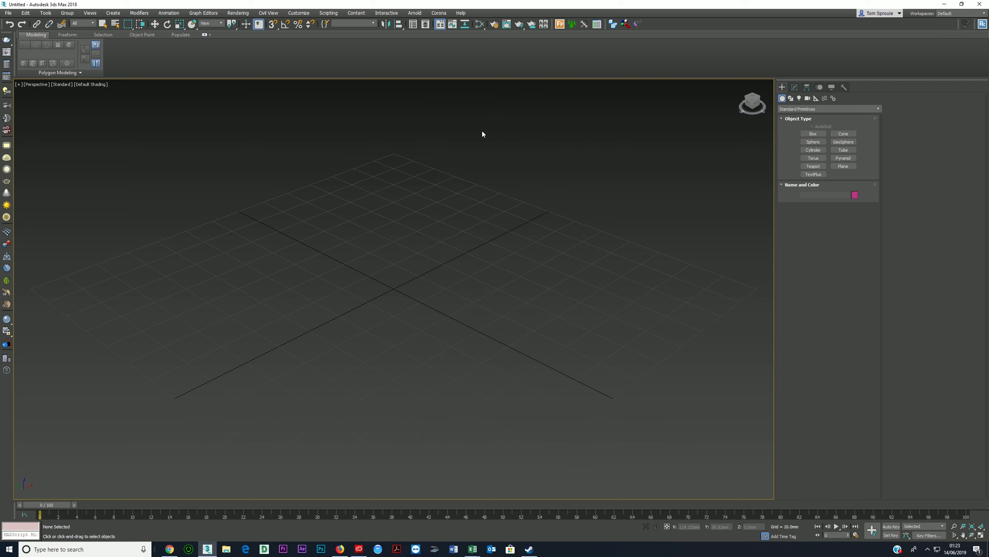
Save the scene as maxstart in the scenes folder of Documents\3dsMax.
click(10, 14)
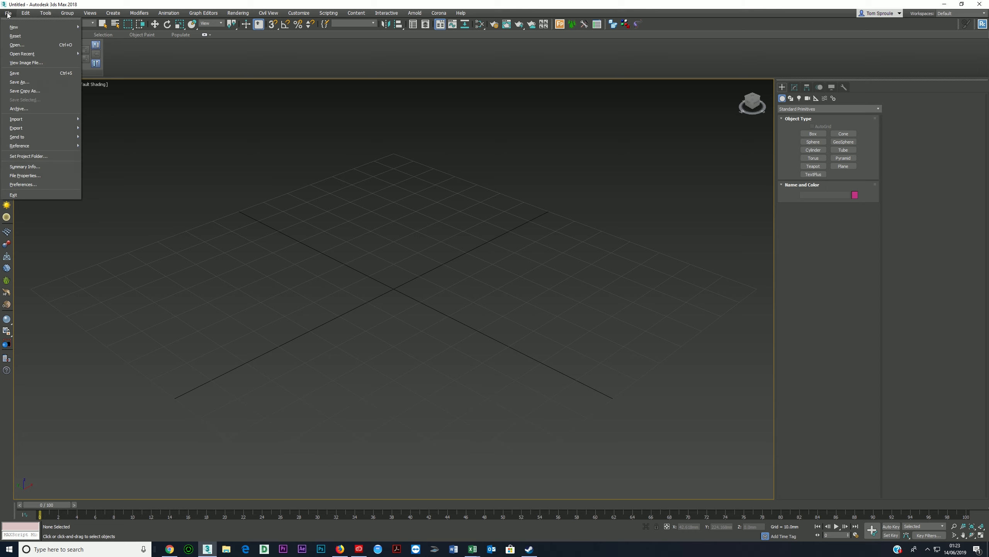
click(17, 74)
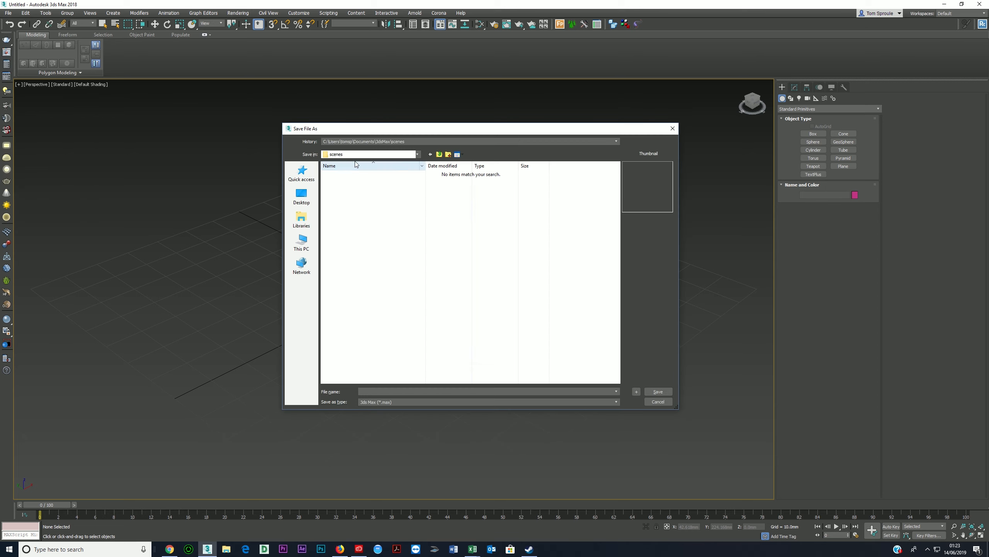
click(301, 240)
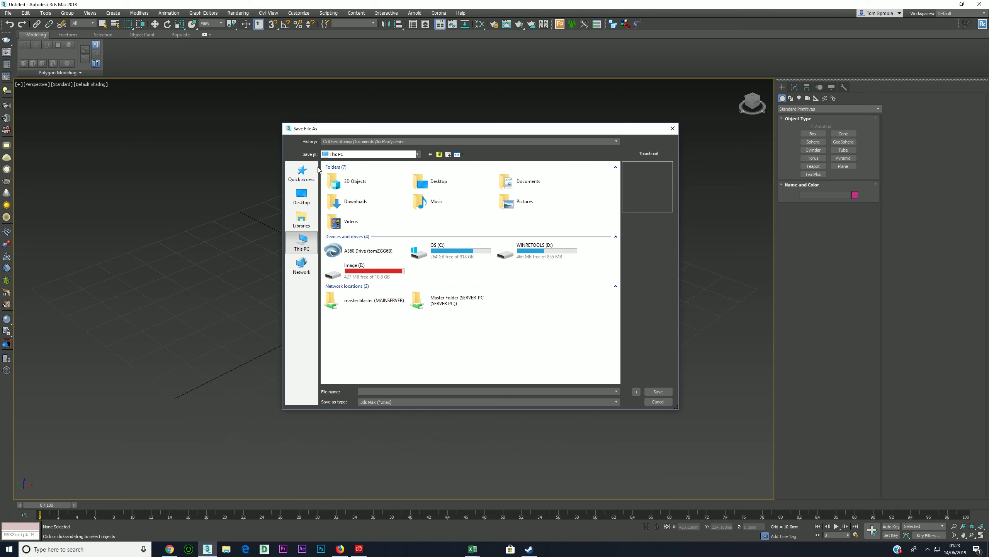
click(301, 173)
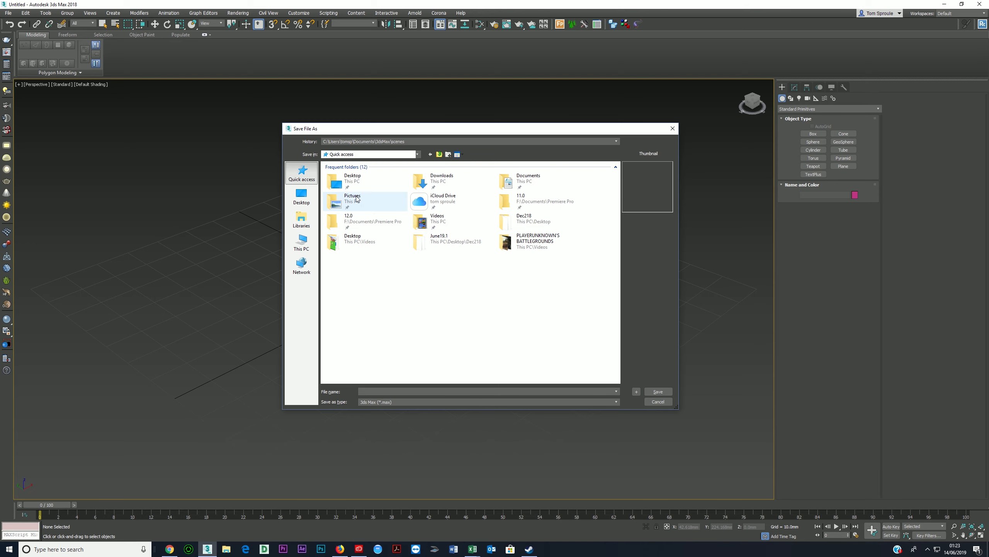
double_click(522, 183)
double_click(342, 185)
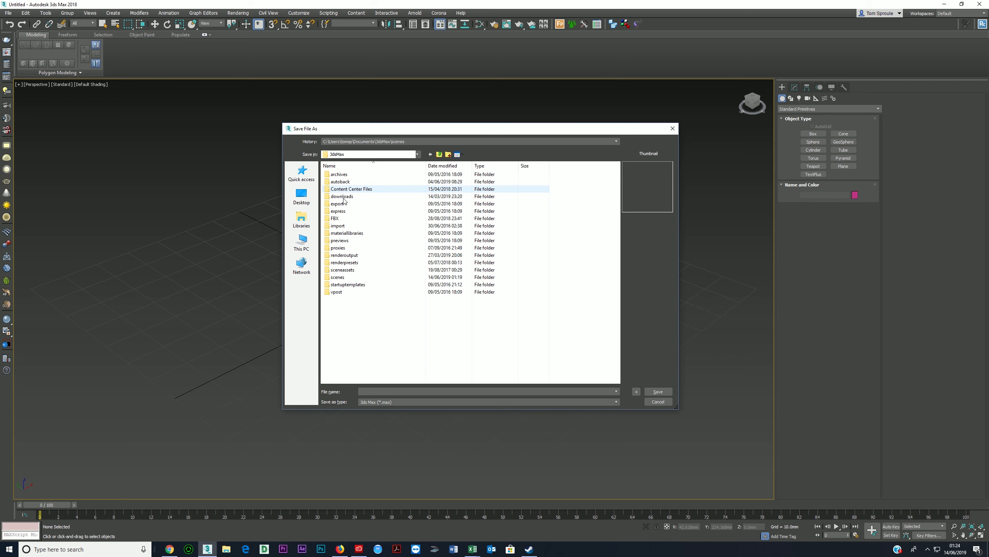
double_click(341, 277)
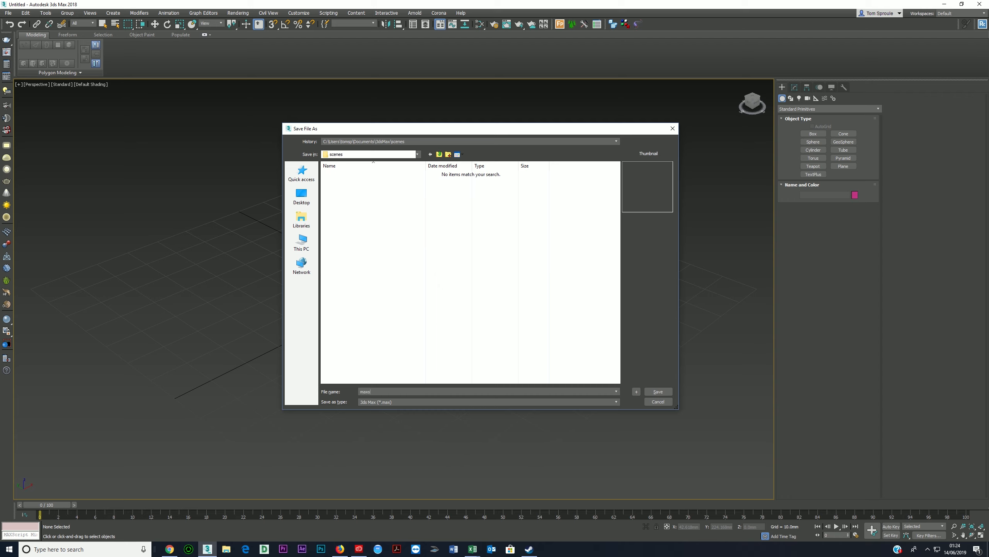
key(Return)
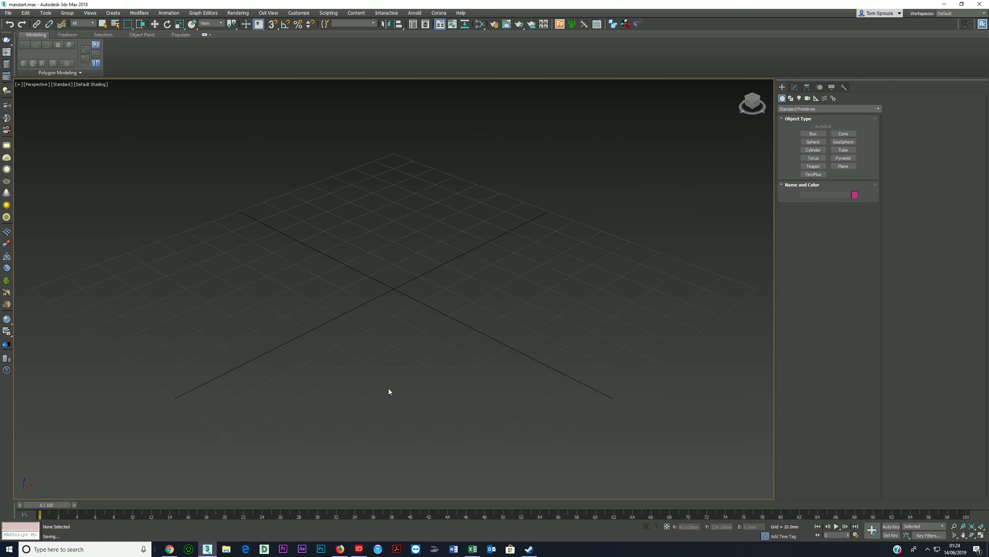